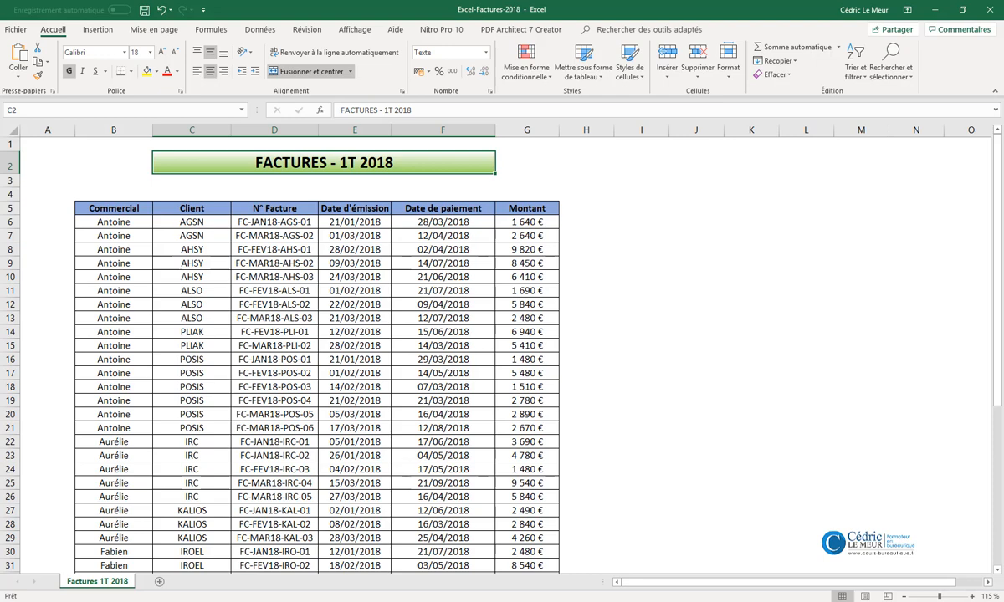
- Turn on automatic filtering for the header row of the invoice table
left_click(276, 304)
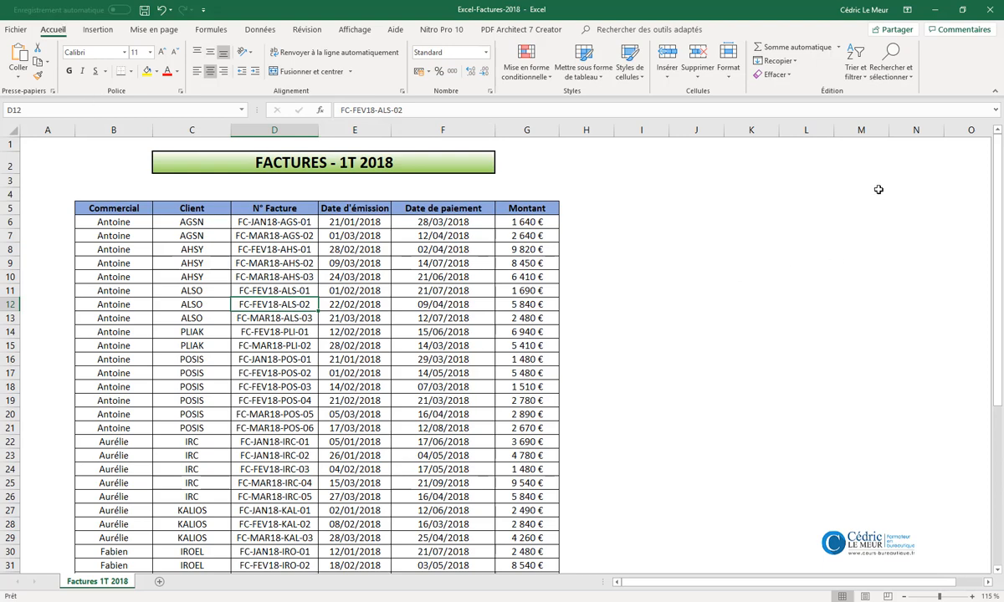
left_click(857, 67)
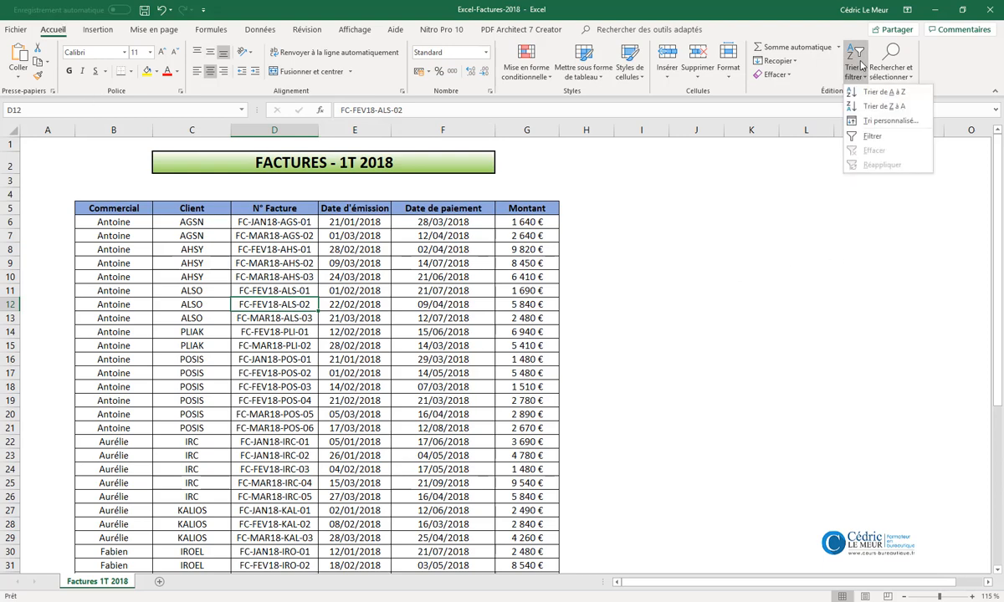
left_click(862, 137)
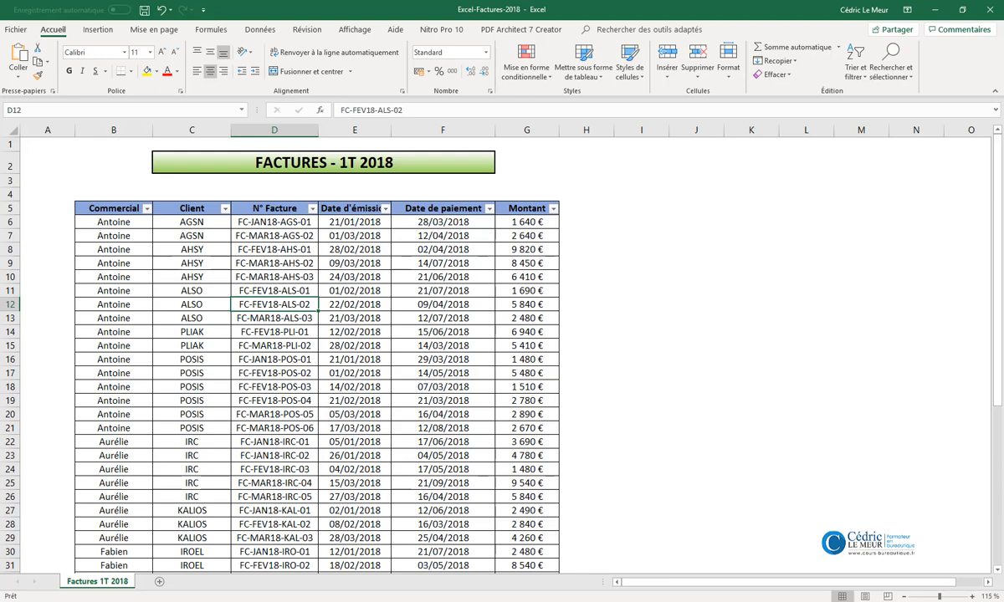
- Examine the text, date and number filter options available for the Commercial, Date d'émission and Montant columns
left_click(147, 209)
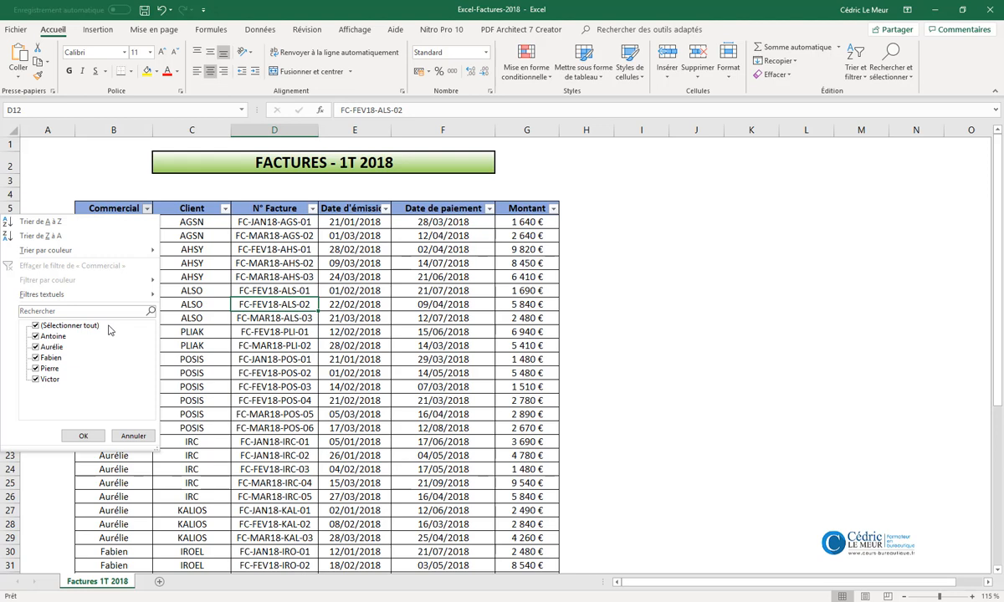
mouse_move(125, 294)
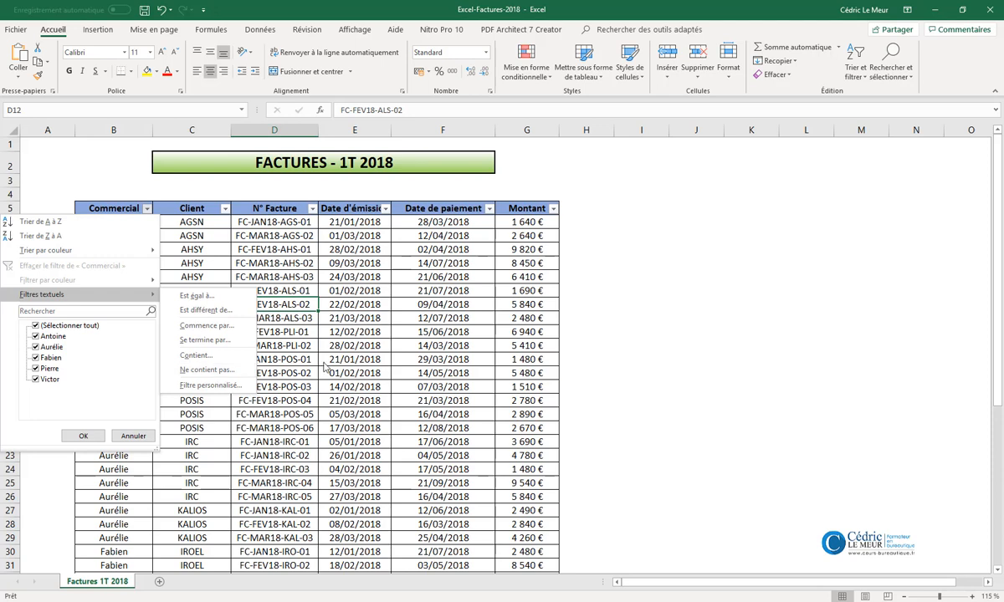
left_click(661, 601)
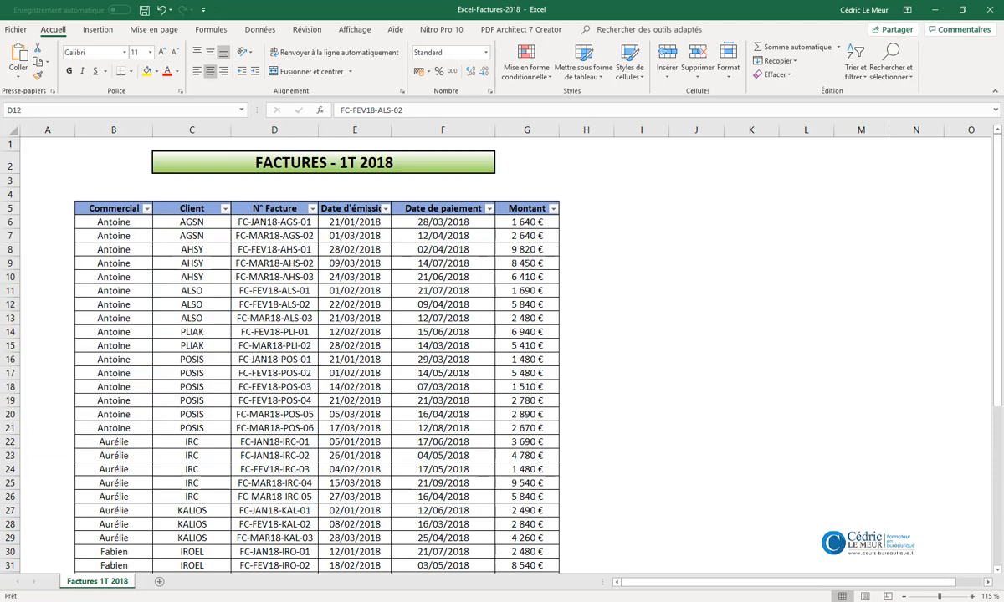
left_click(386, 208)
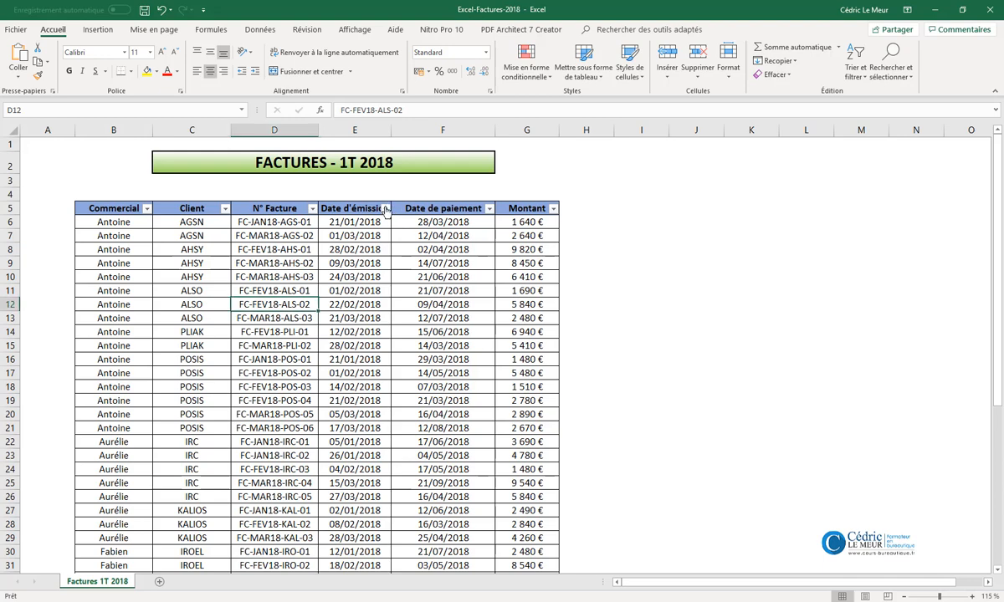
left_click(386, 209)
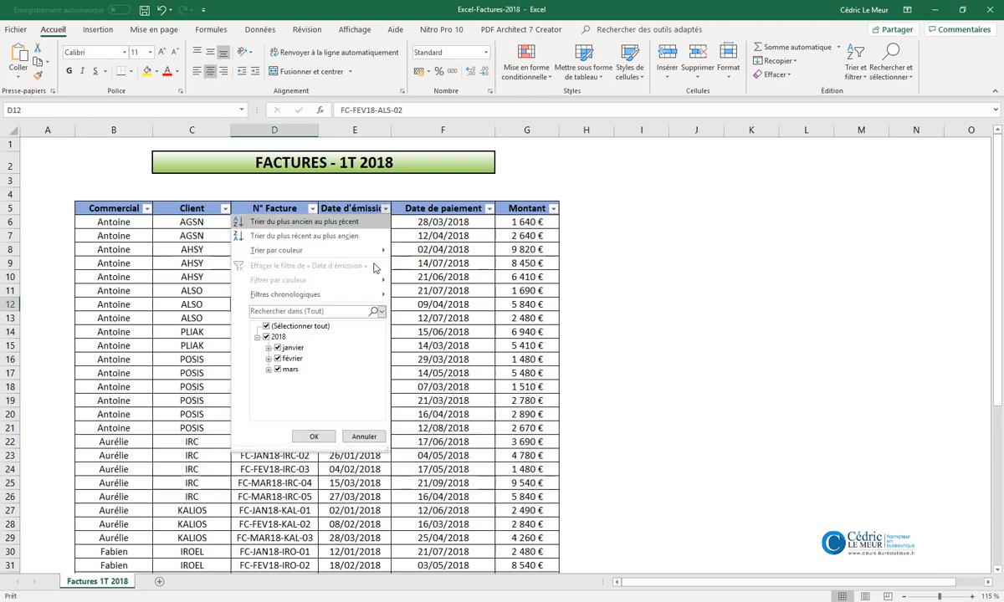
mouse_move(360, 297)
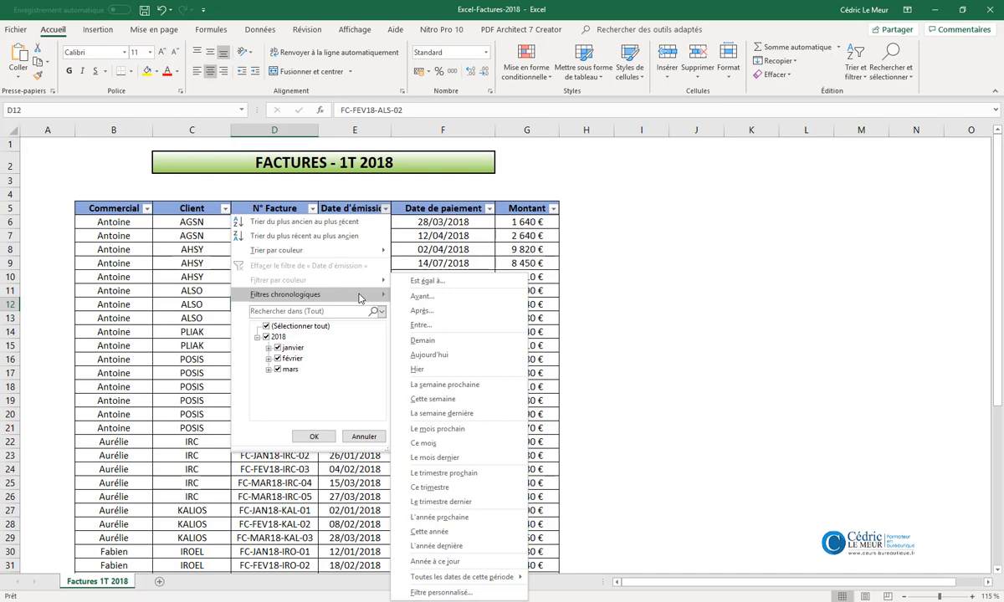
left_click(553, 210)
left_click(553, 210)
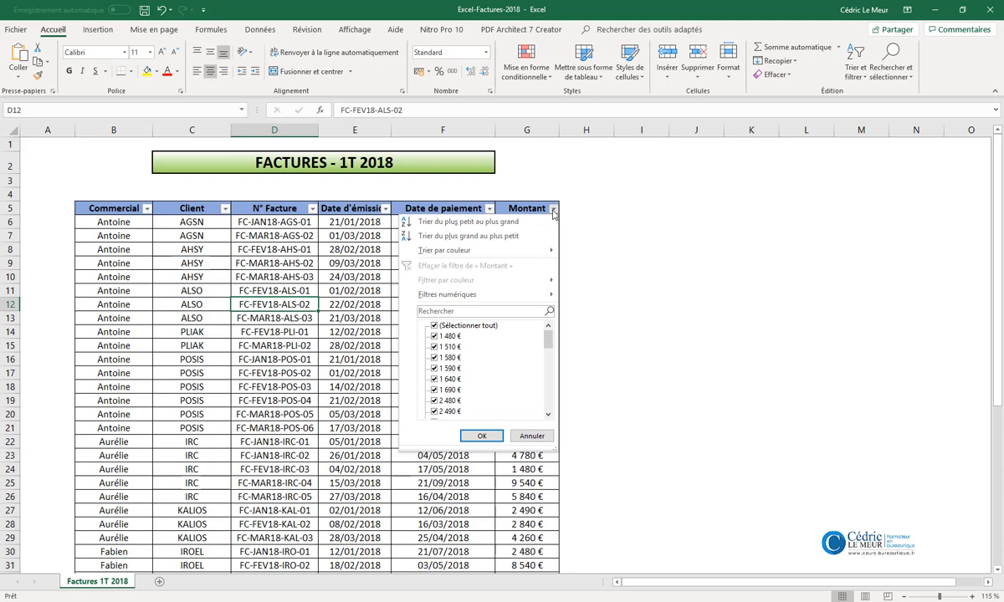
mouse_move(508, 299)
mouse_move(548, 338)
left_mouse_down()
mouse_move(548, 410)
mouse_move(546, 338)
left_mouse_up()
key("Escape")
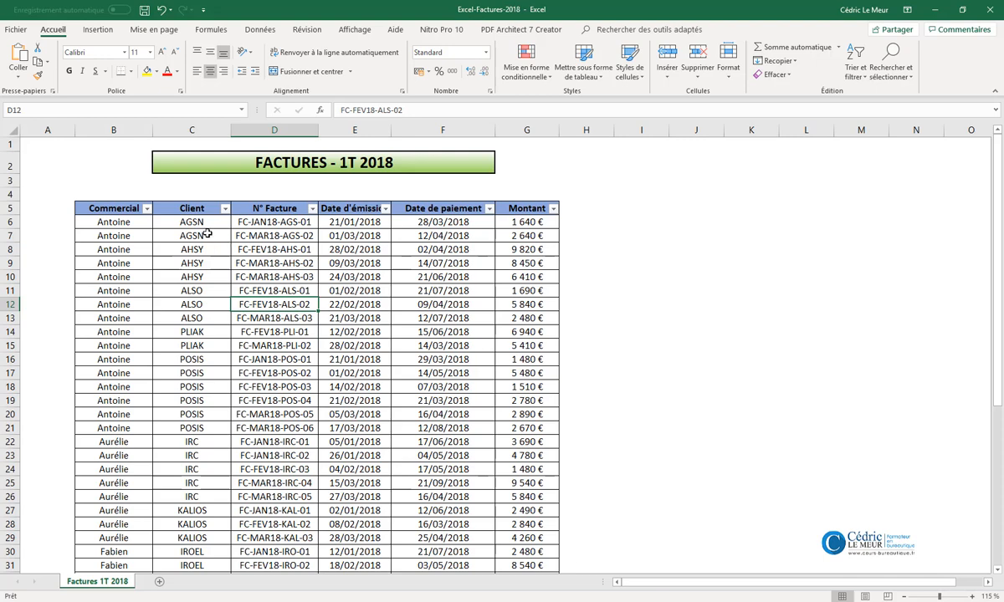
- Filter the Commercial column to show only the first and third salespeople in its value list
left_click(147, 209)
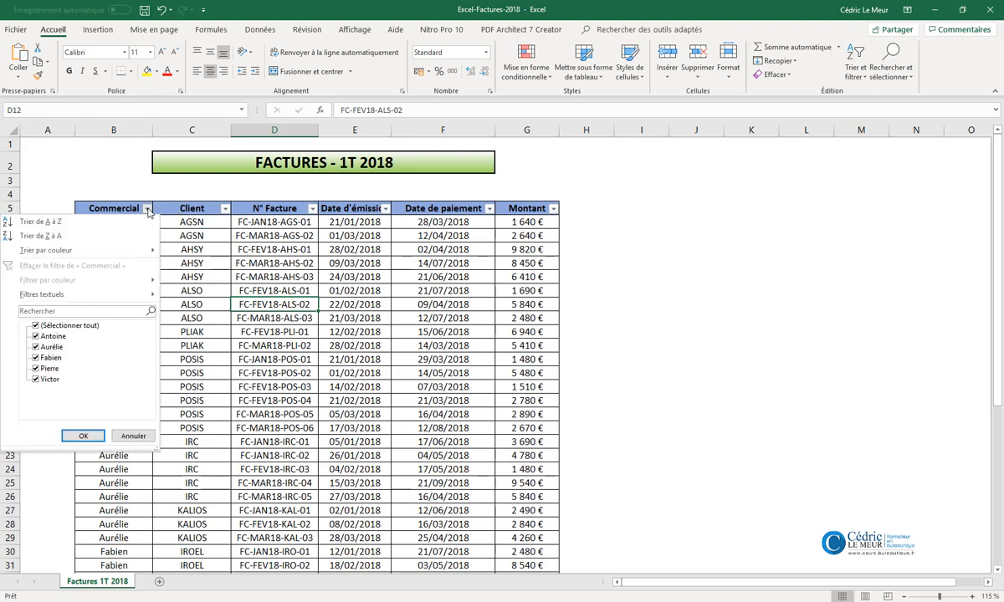
left_click(36, 326)
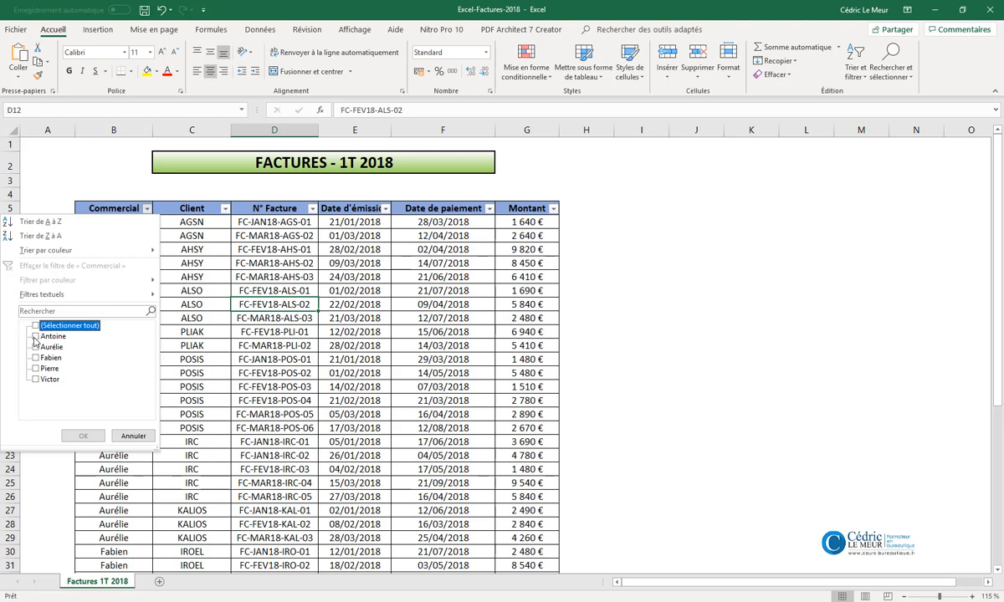
left_click(35, 337)
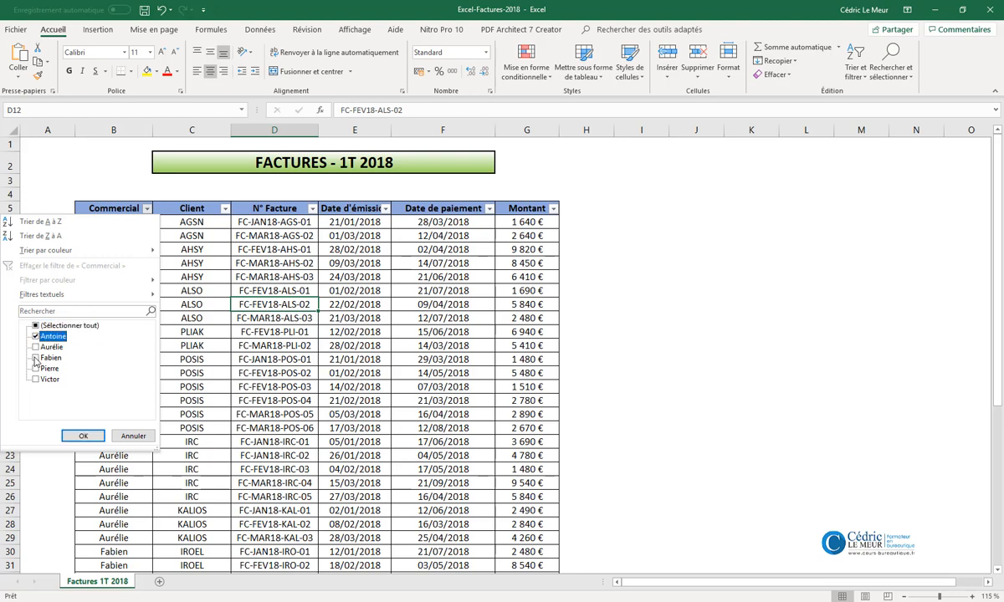
left_click(35, 357)
left_click(83, 436)
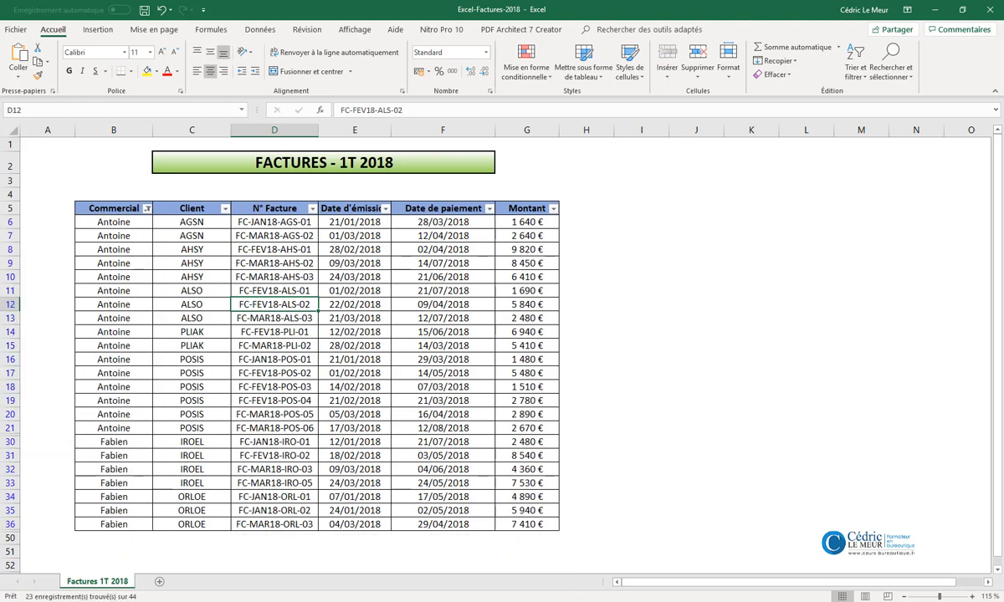
- Filter the Date d'émission column to show only invoices issued after 25/02/2018
left_click(386, 209)
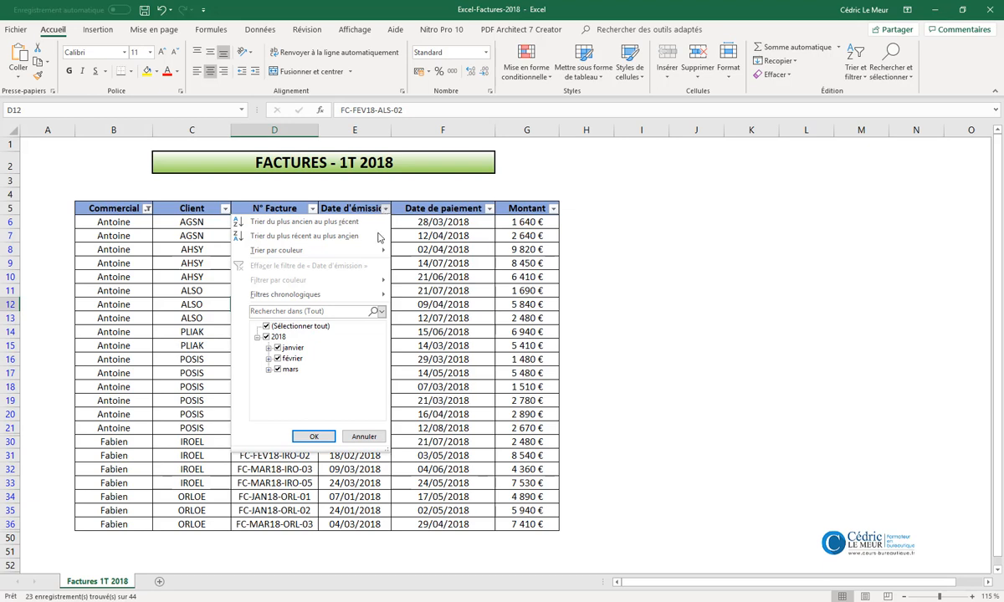
mouse_move(349, 295)
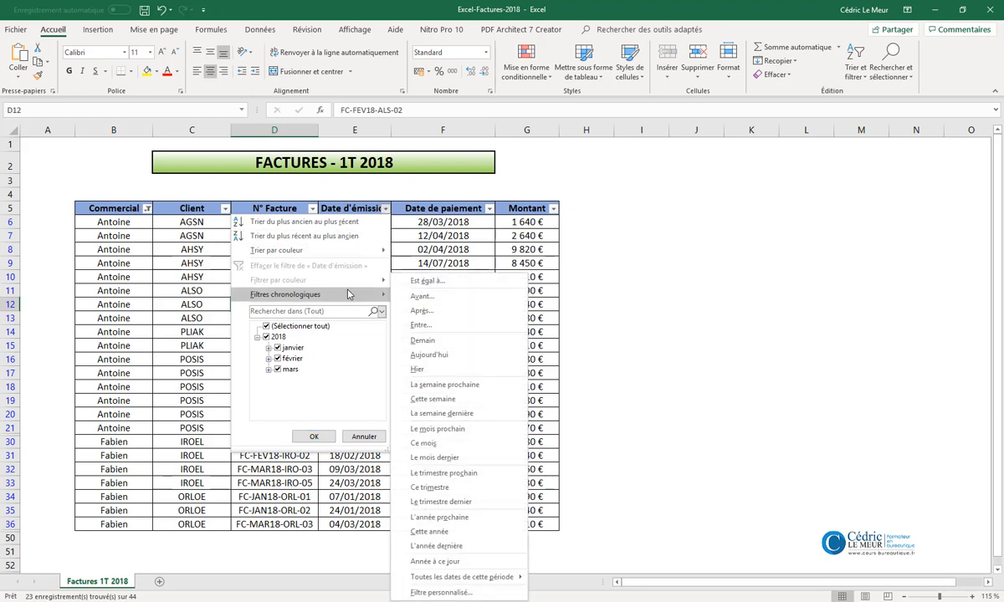
left_click(423, 312)
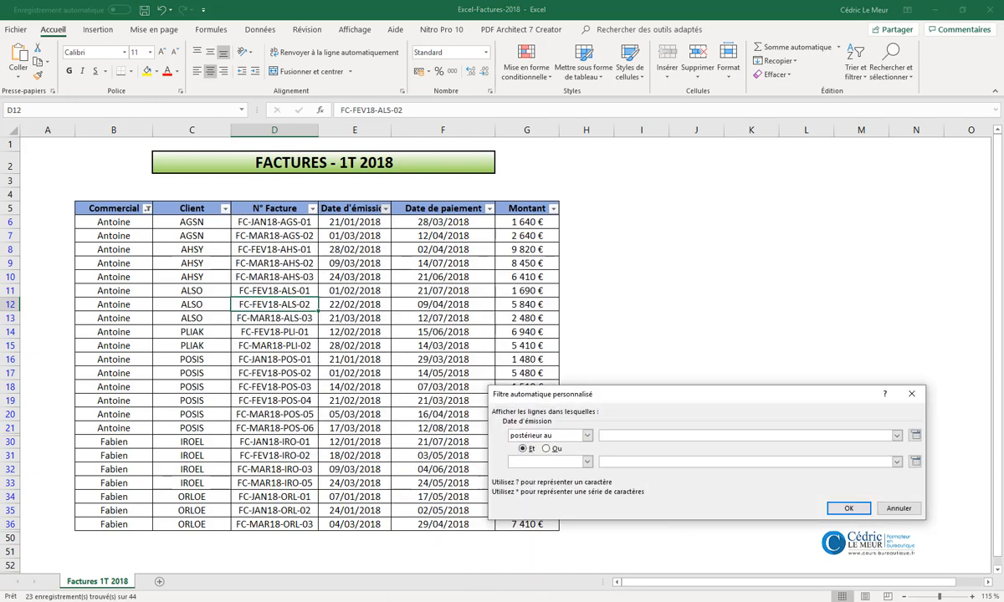
type("25/02/2018")
left_click(848, 510)
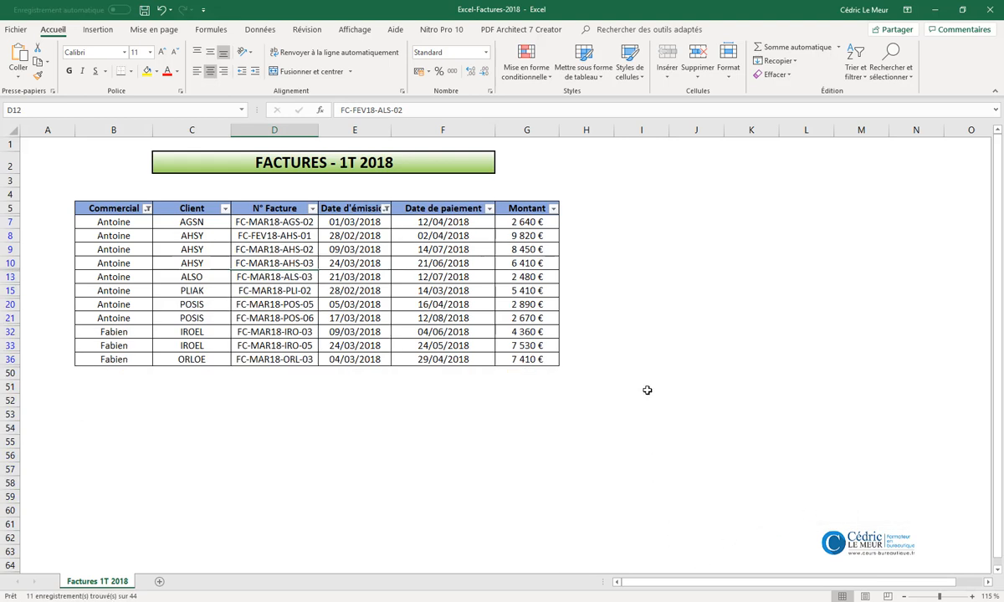
- Filter the Montant column to show only amounts greater than 5000
left_click(553, 208)
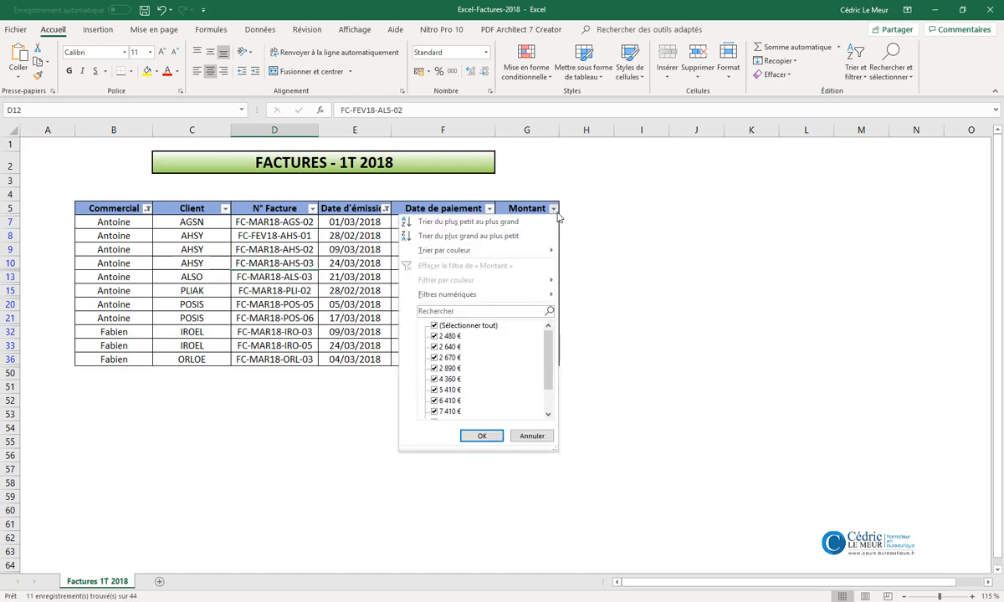
mouse_move(550, 341)
left_mouse_down()
mouse_move(549, 377)
mouse_move(549, 334)
left_mouse_up()
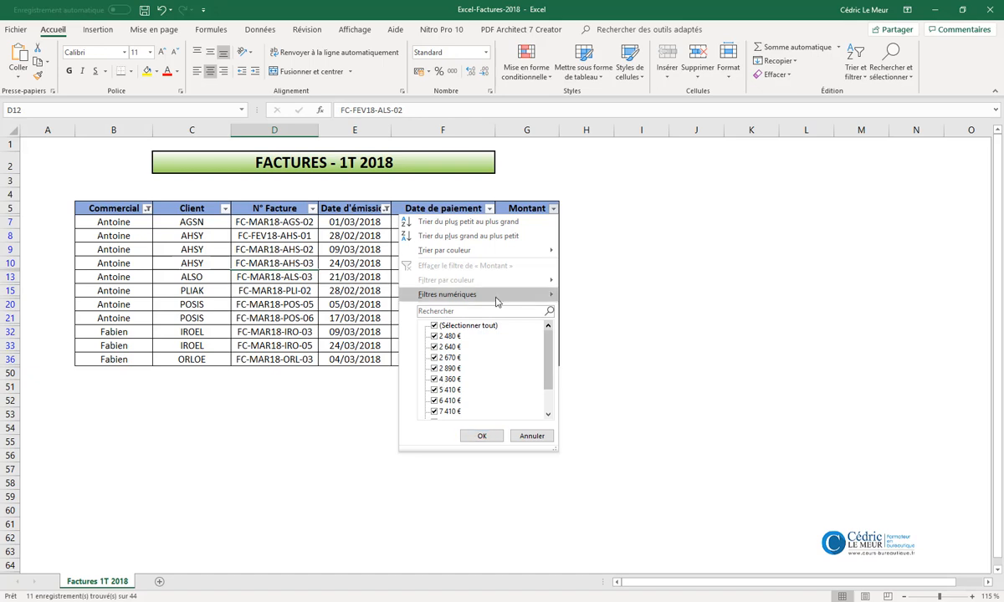
mouse_move(469, 294)
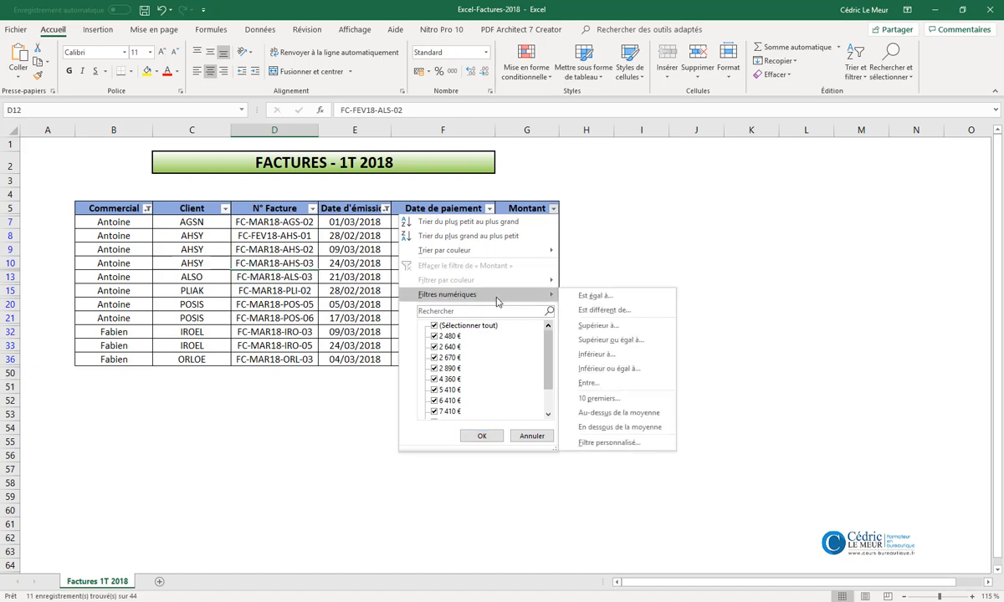
left_click(607, 331)
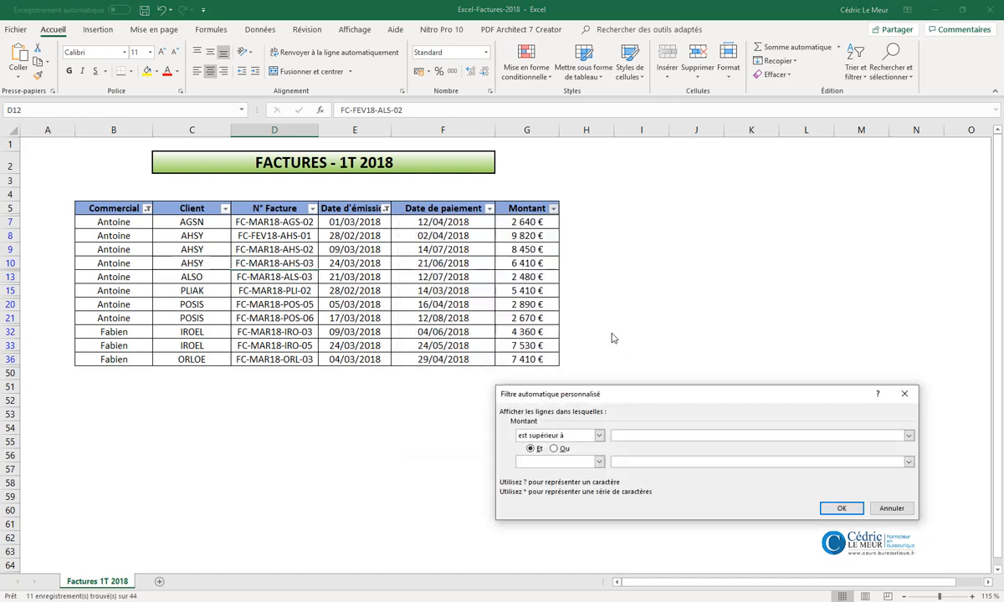
type("5000")
left_click(842, 510)
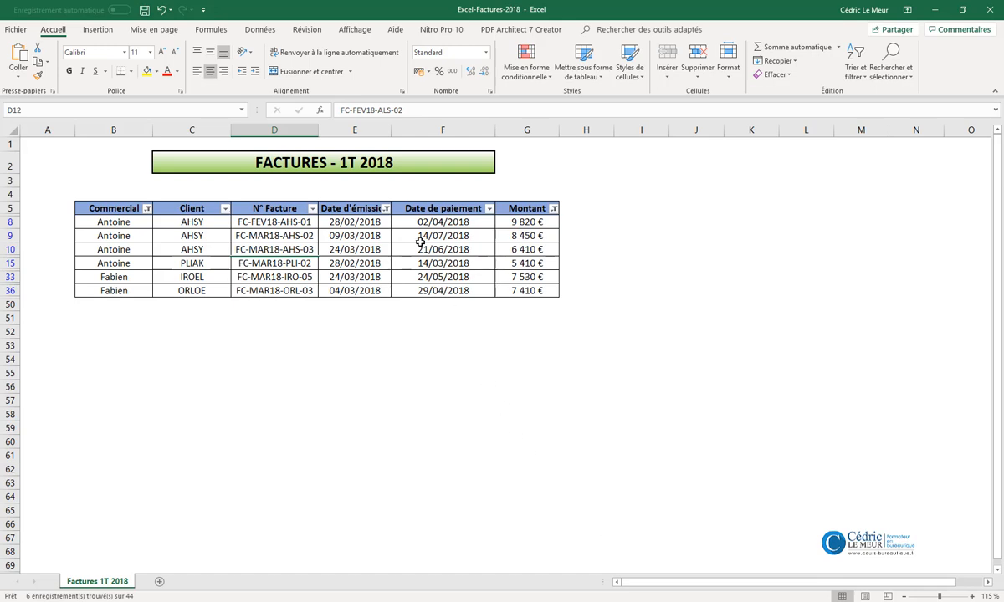
- Clear the filter on the Date d'émission column only
left_click(386, 209)
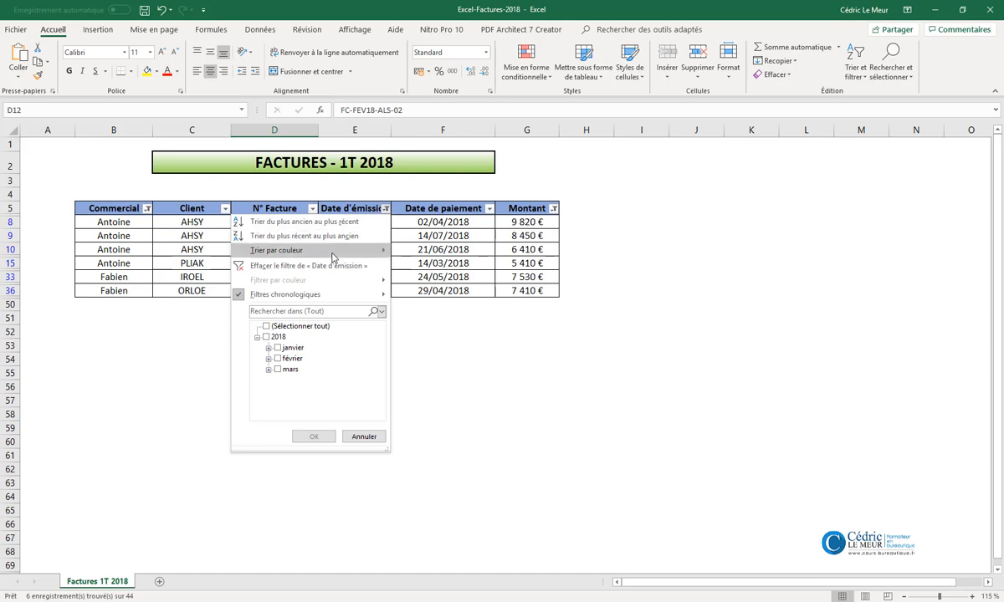
left_click(326, 268)
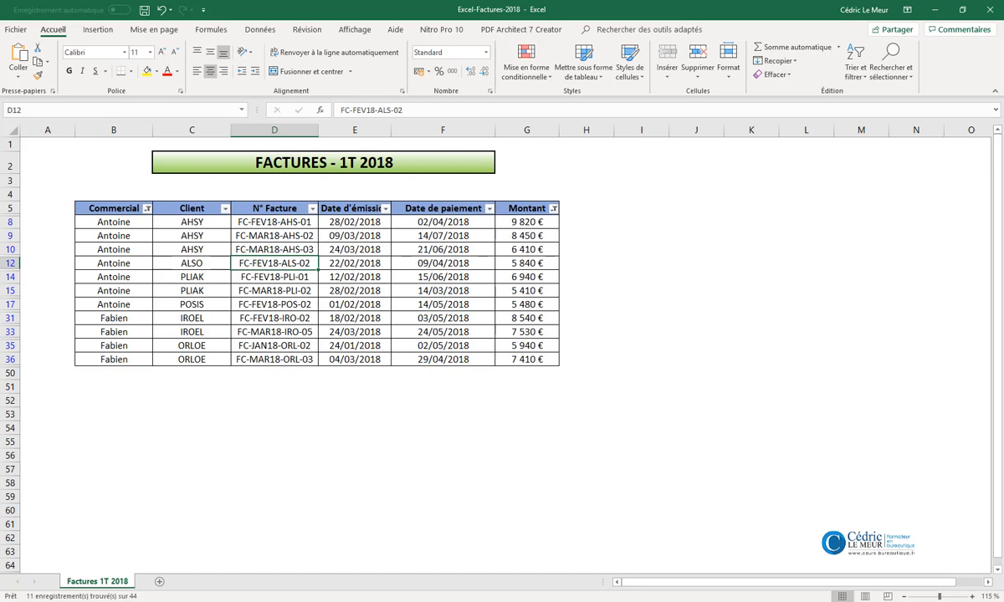
- Clear all remaining filters in the invoice table and turn off automatic filtering
left_click(852, 77)
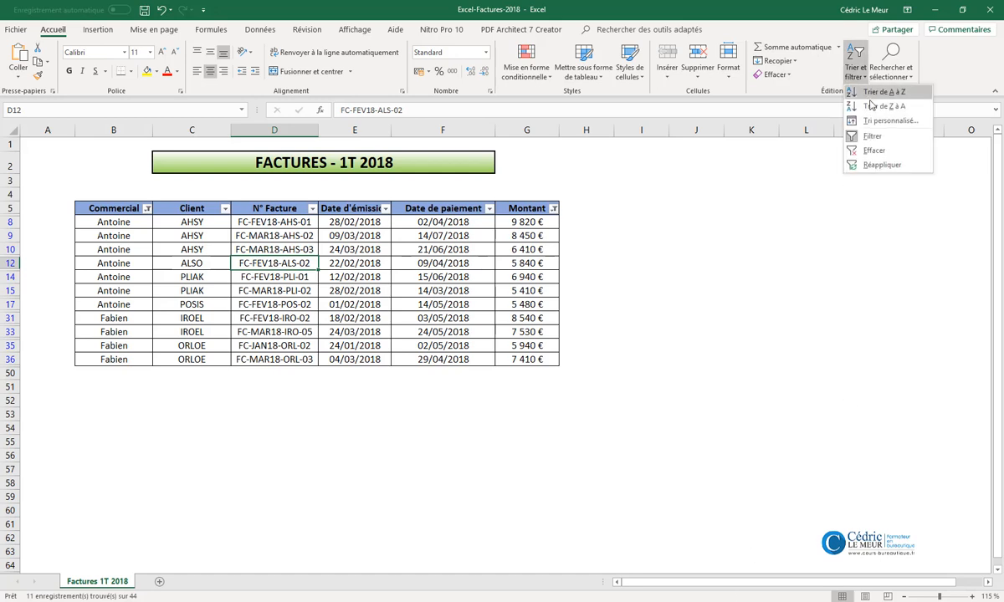
left_click(903, 154)
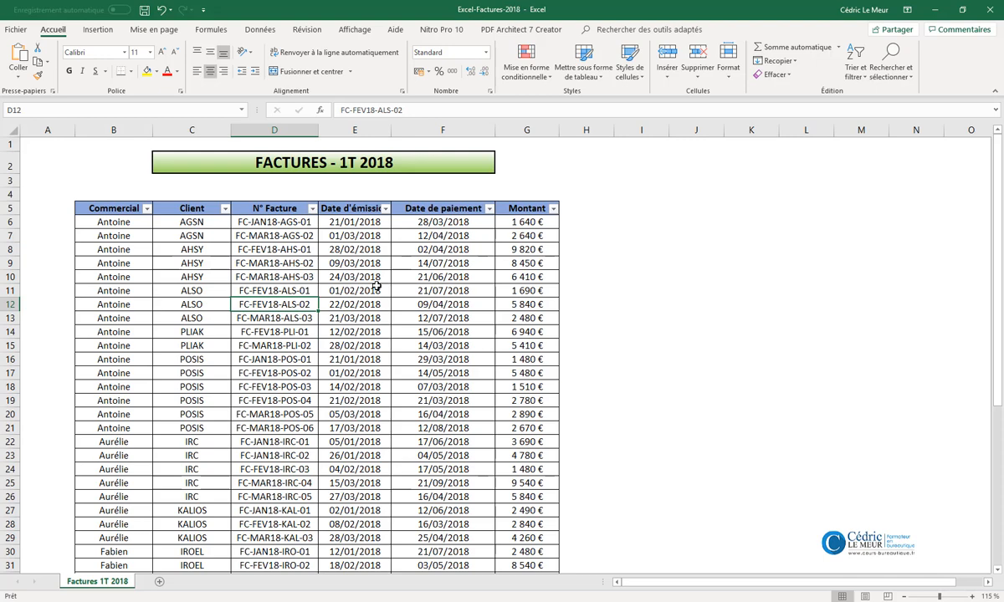
left_click(856, 67)
left_click(836, 135)
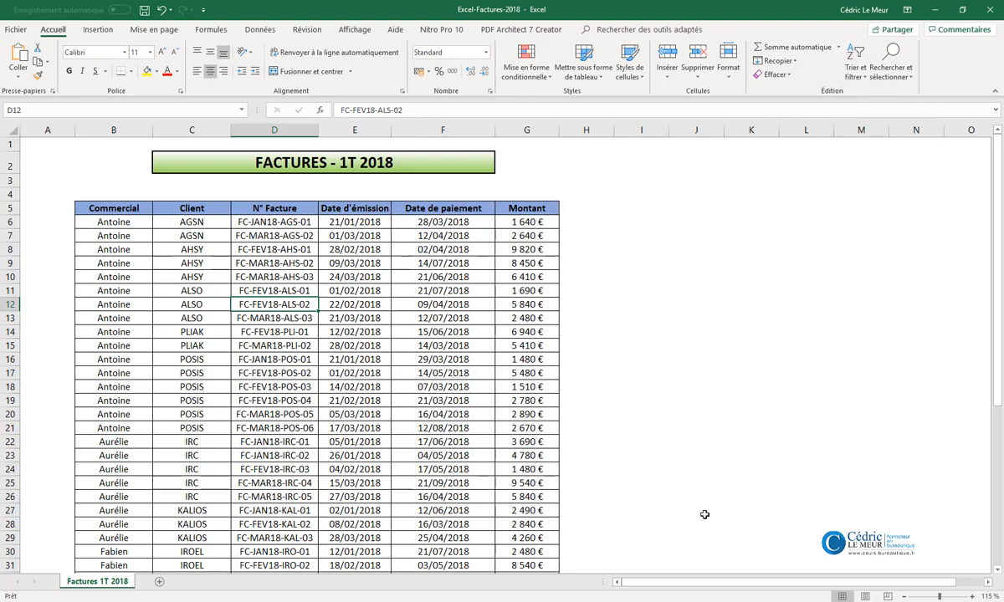